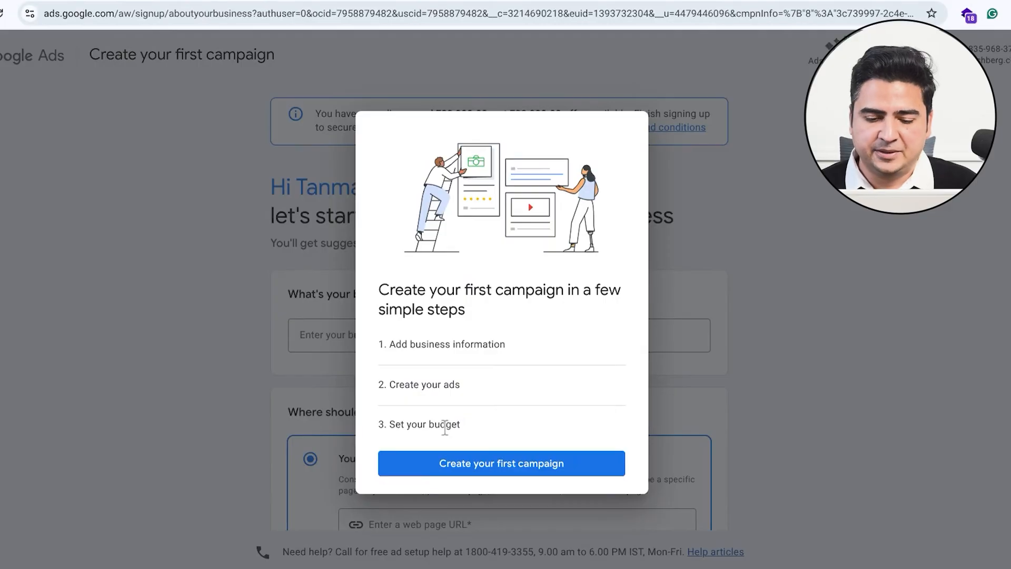
pyautogui.click(781, 258)
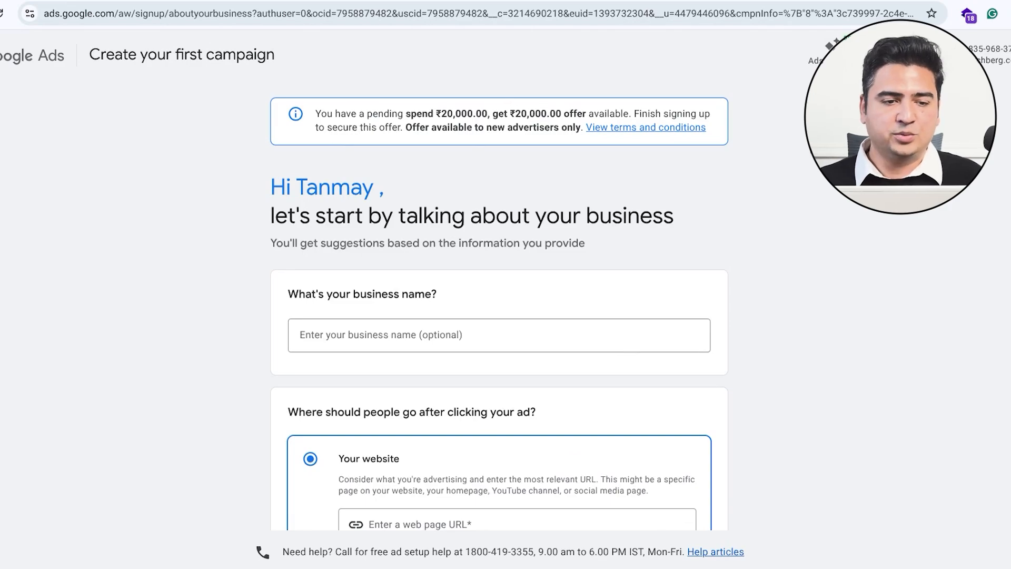
pyautogui.scroll(-5, 499, 305)
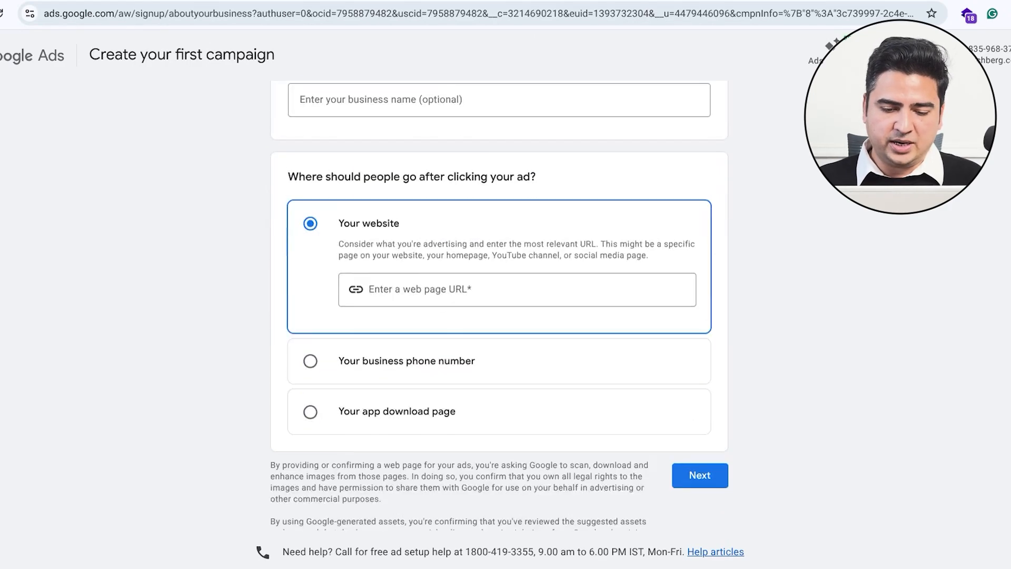
pyautogui.scroll(-2, 757, 139)
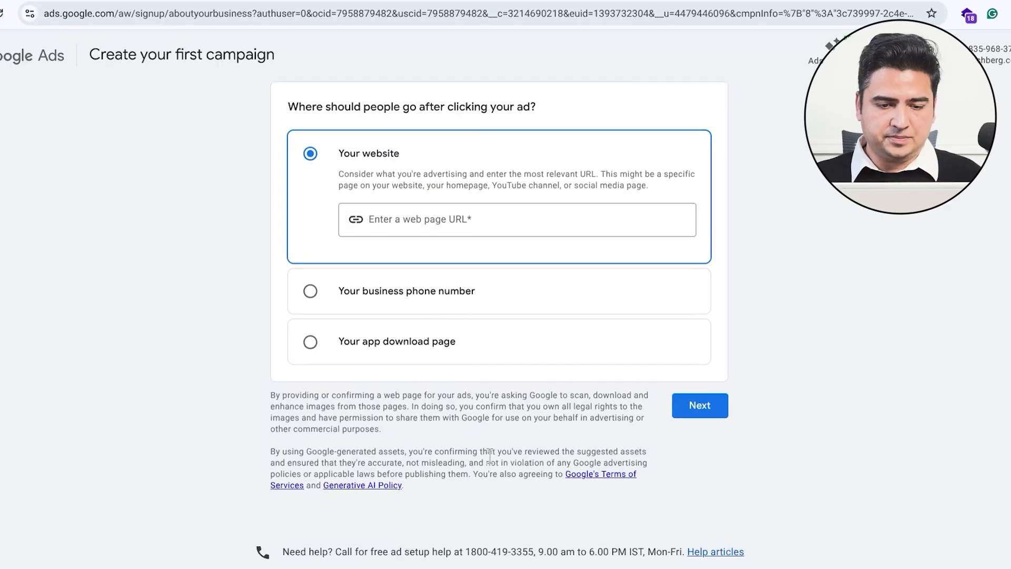
pyautogui.scroll(5, 509, 435)
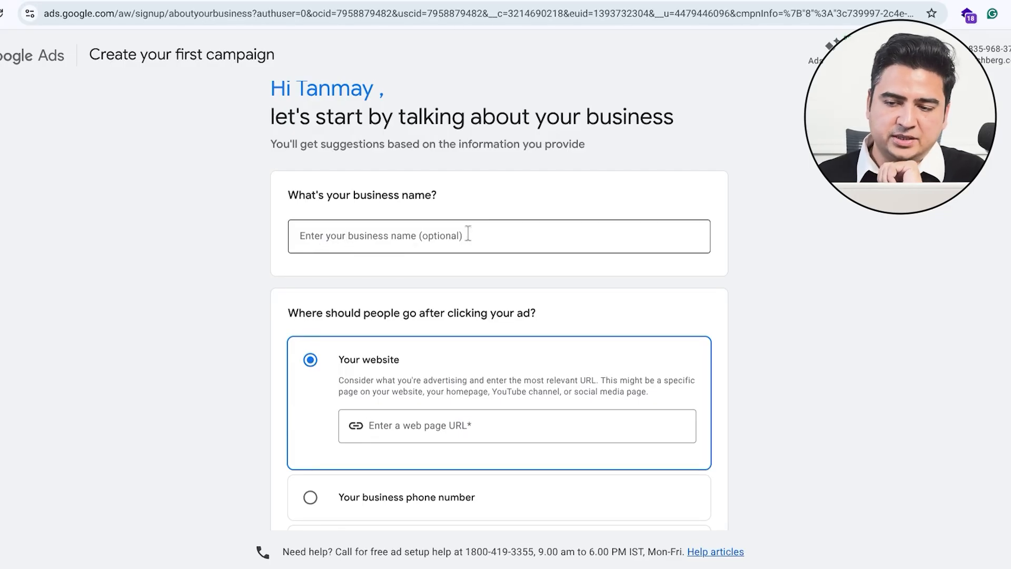
pyautogui.scroll(-2, 468, 234)
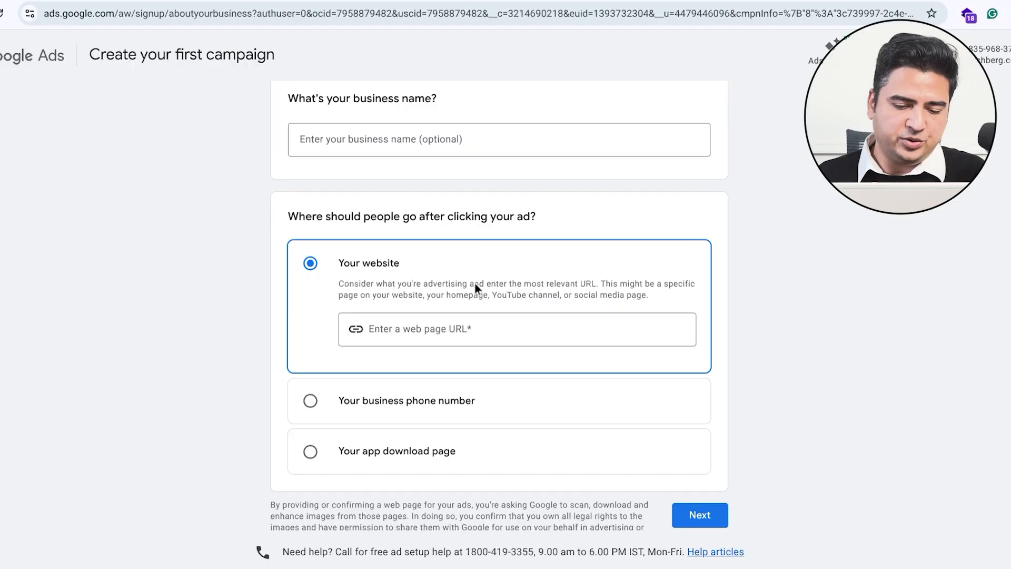
pyautogui.scroll(-1, 470, 408)
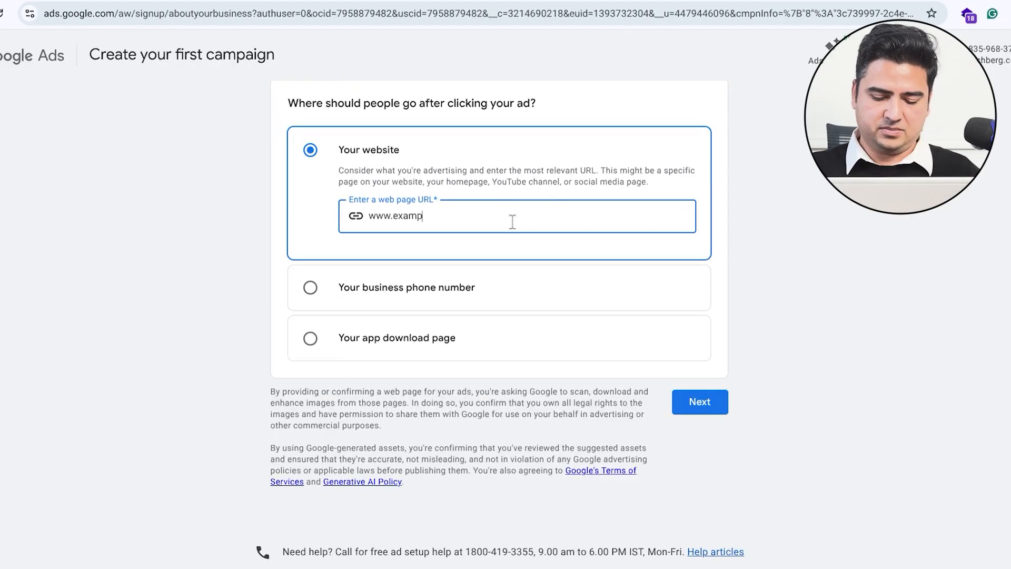
pyautogui.write('e')
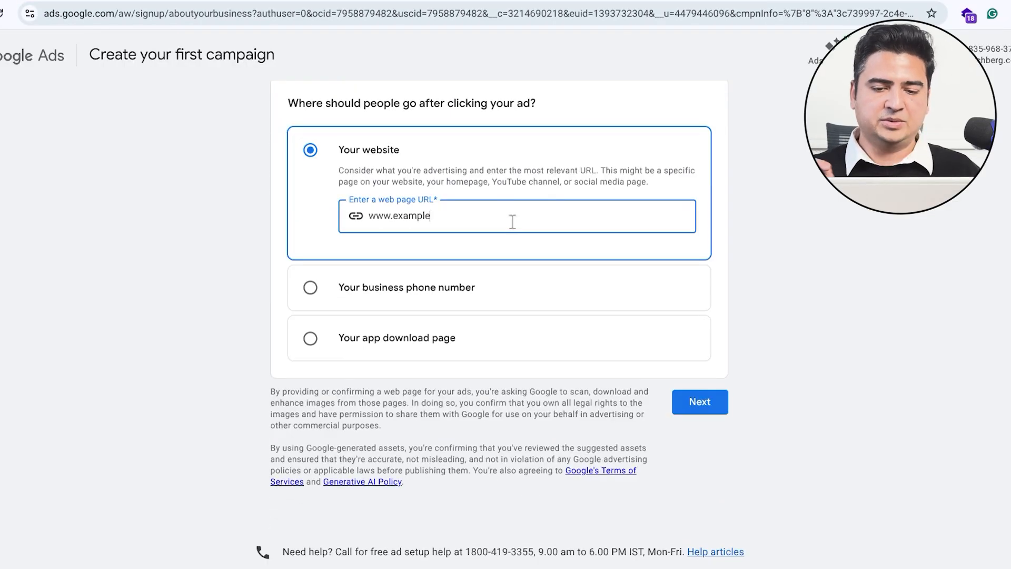
pyautogui.write('.com')
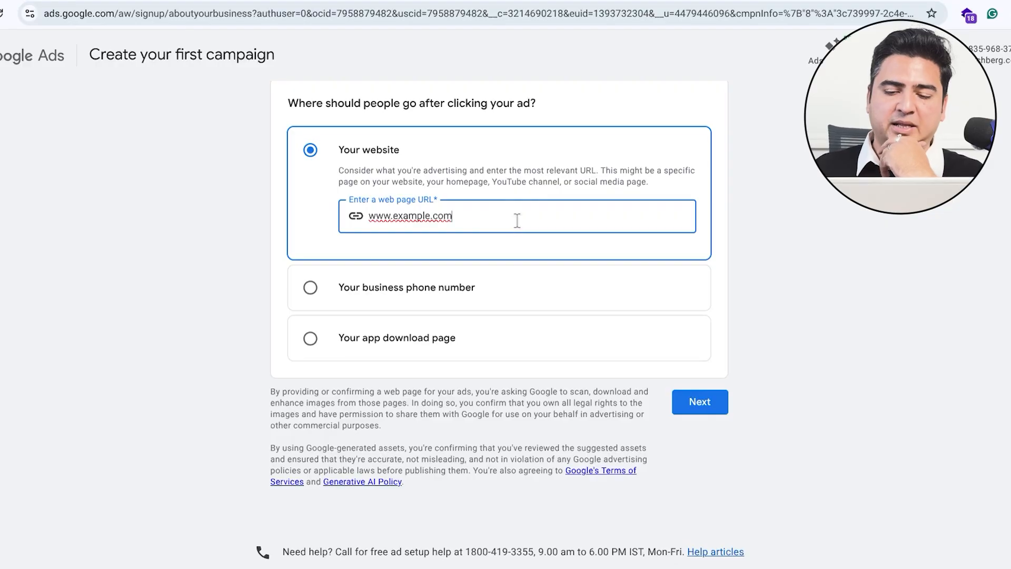
pyautogui.click(702, 401)
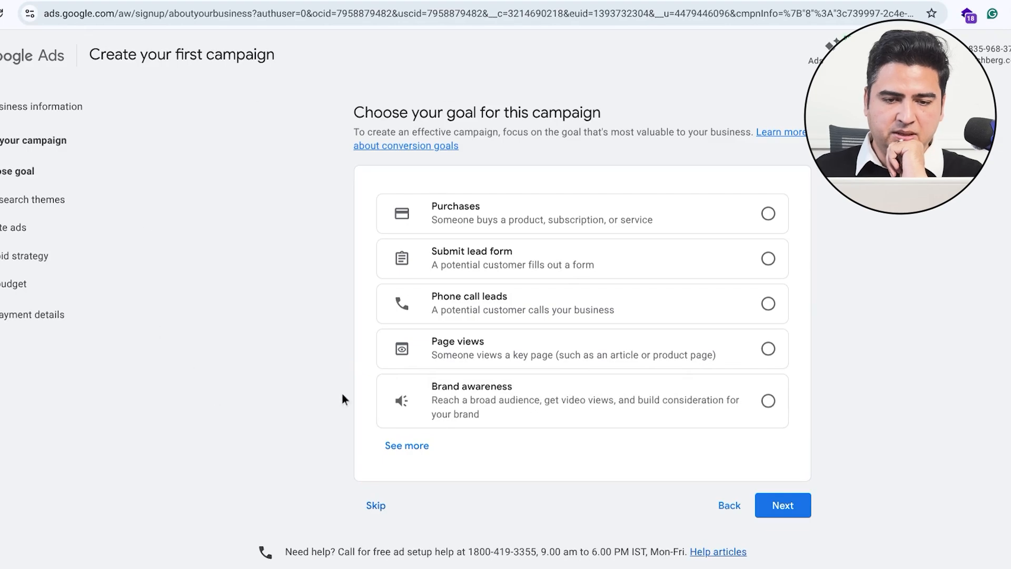
# - Bypass campaign creation by setting up an account only, and accept India, (GMT+05:30) India Time and Indian Rupee as account settings
pyautogui.scroll(-1, 342, 399)
pyautogui.scroll(1, 344, 393)
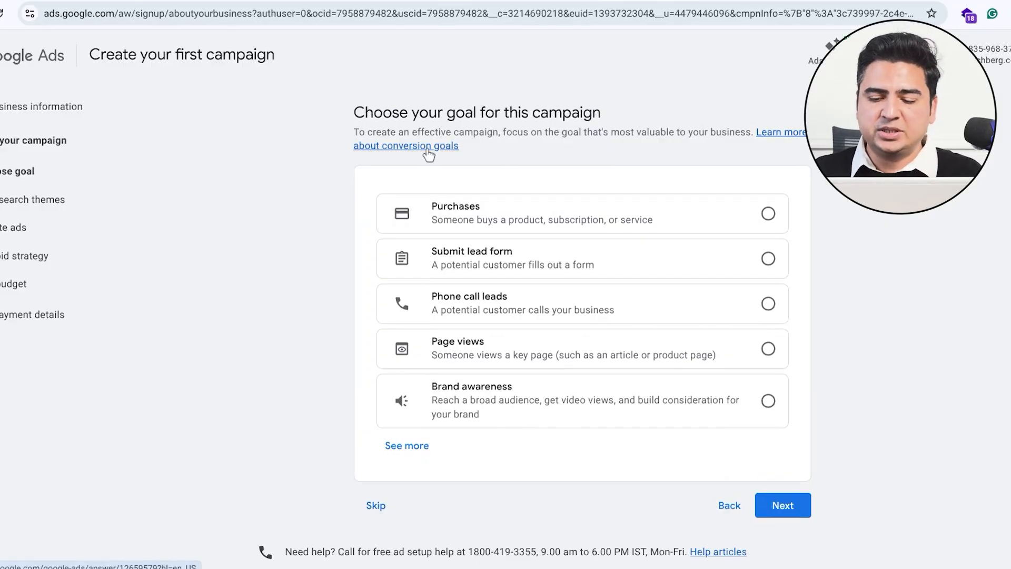
pyautogui.scroll(-1, 458, 158)
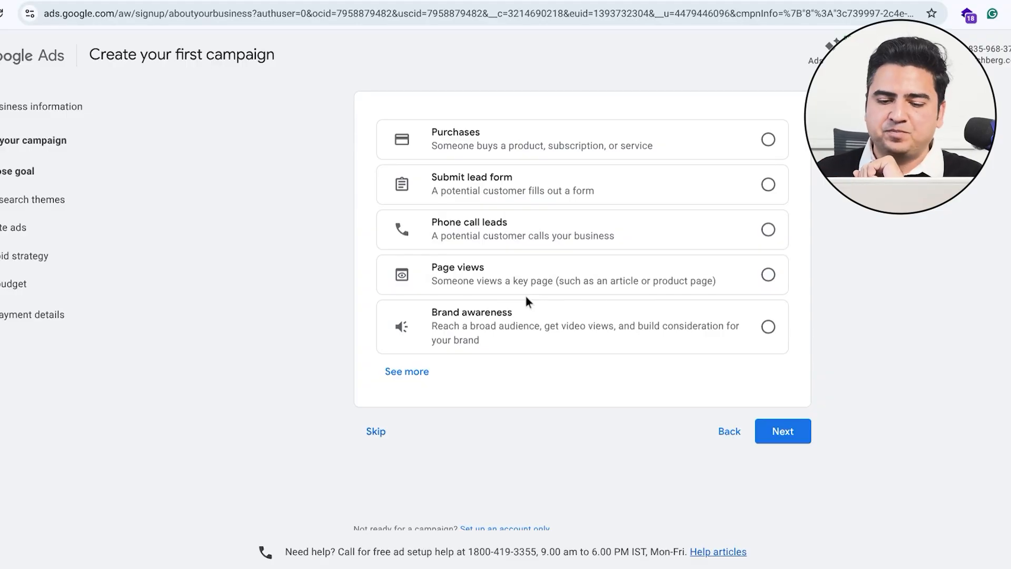
pyautogui.scroll(-2, 546, 444)
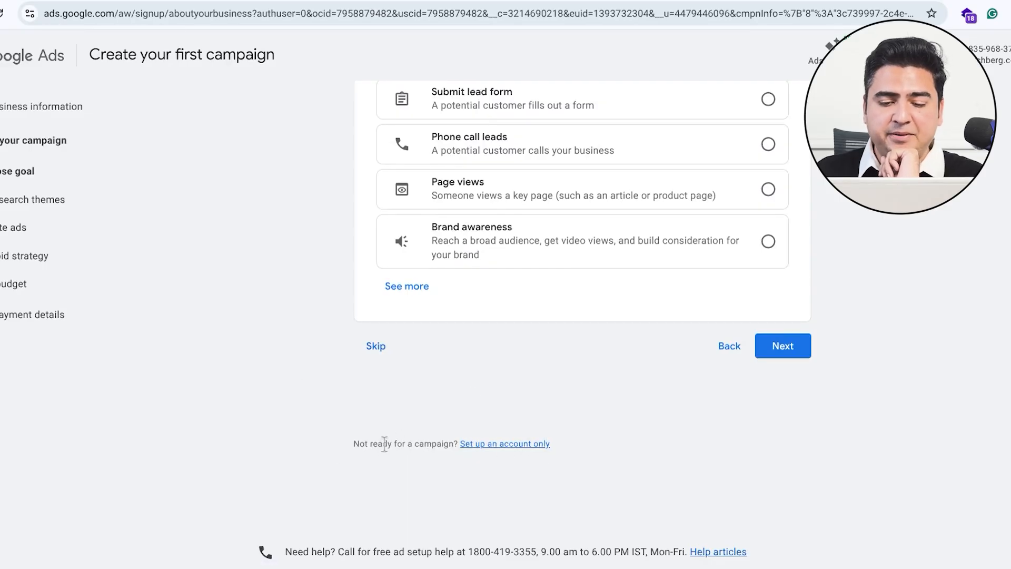
pyautogui.moveTo(353, 444); pyautogui.dragTo(437, 447)
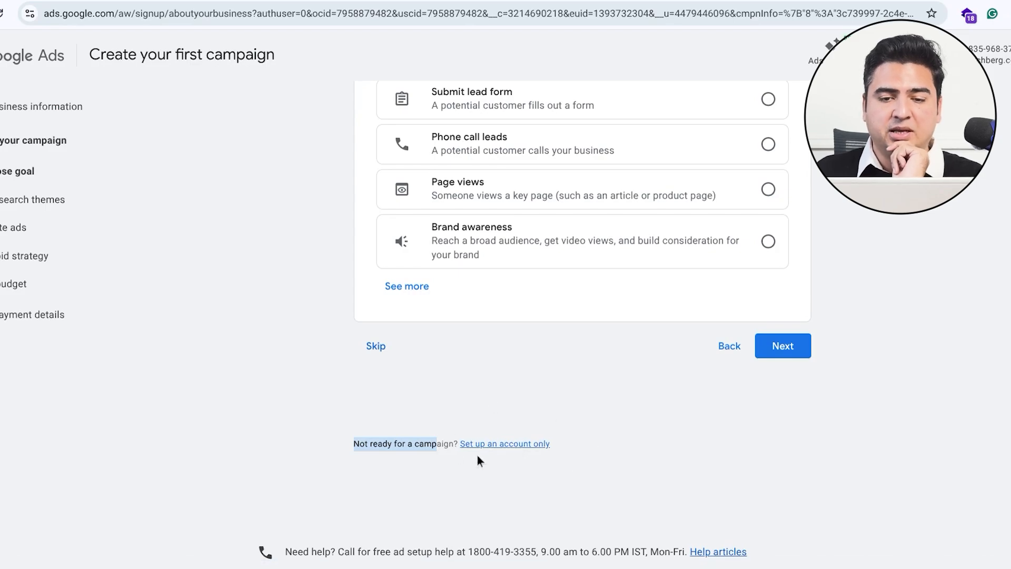
pyautogui.click(501, 445)
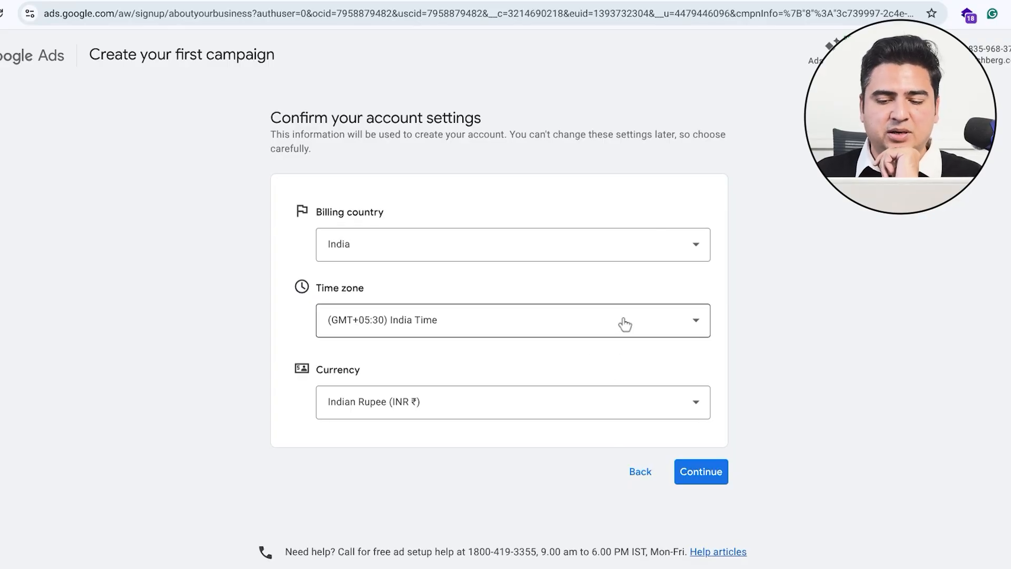
pyautogui.click(707, 471)
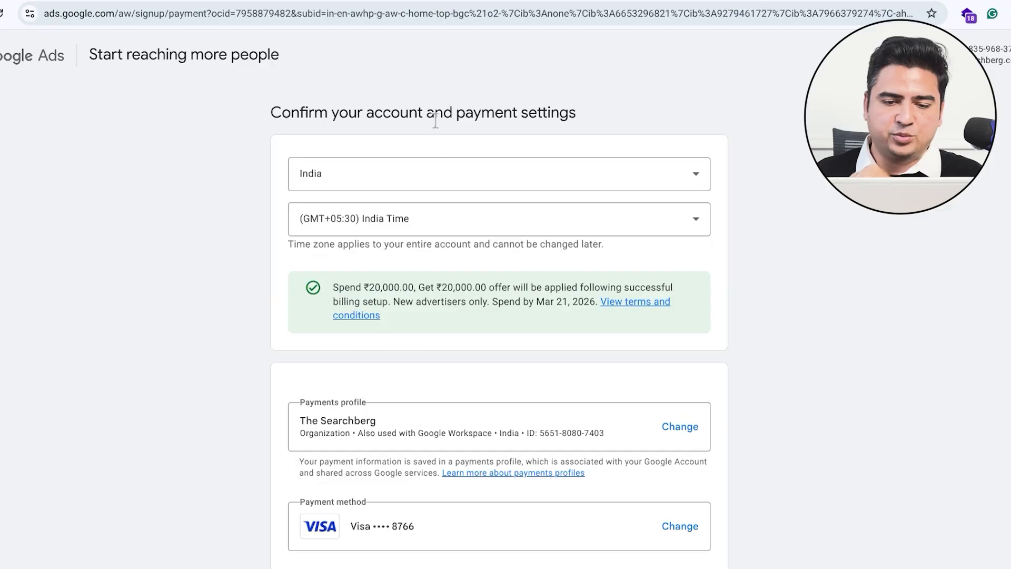
# - Agree to the Google Ads Terms and decline personalized guidance from an account strategist in the payment settings
pyautogui.scroll(-2, 447, 190)
pyautogui.scroll(-2, 524, 187)
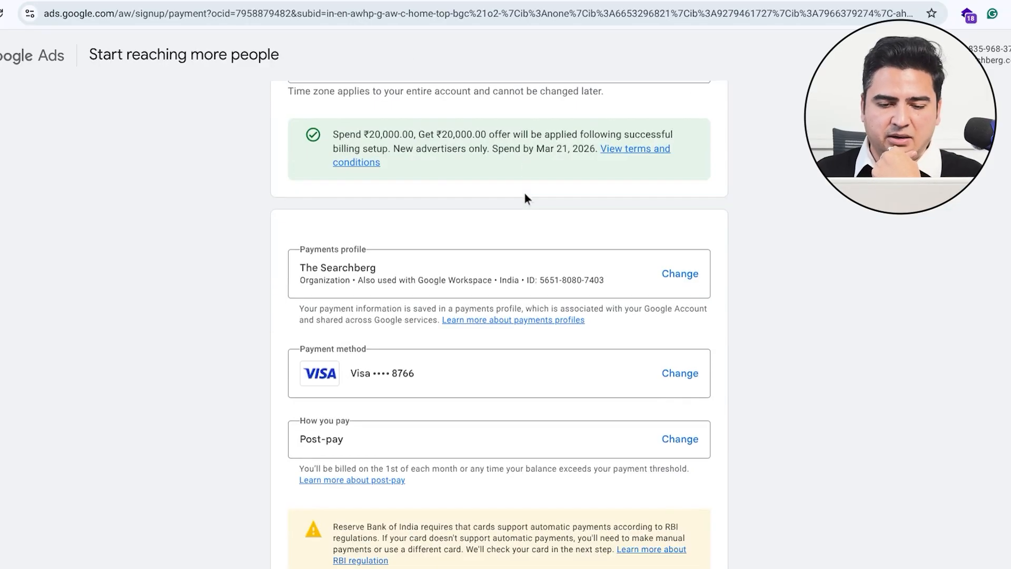
pyautogui.scroll(-5, 453, 179)
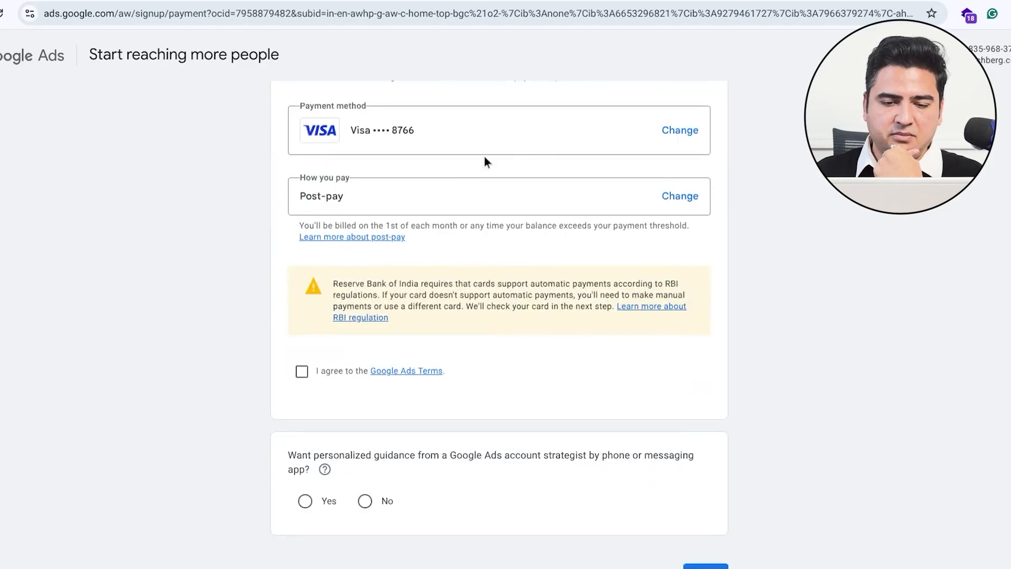
pyautogui.scroll(-3, 495, 150)
pyautogui.click(303, 218)
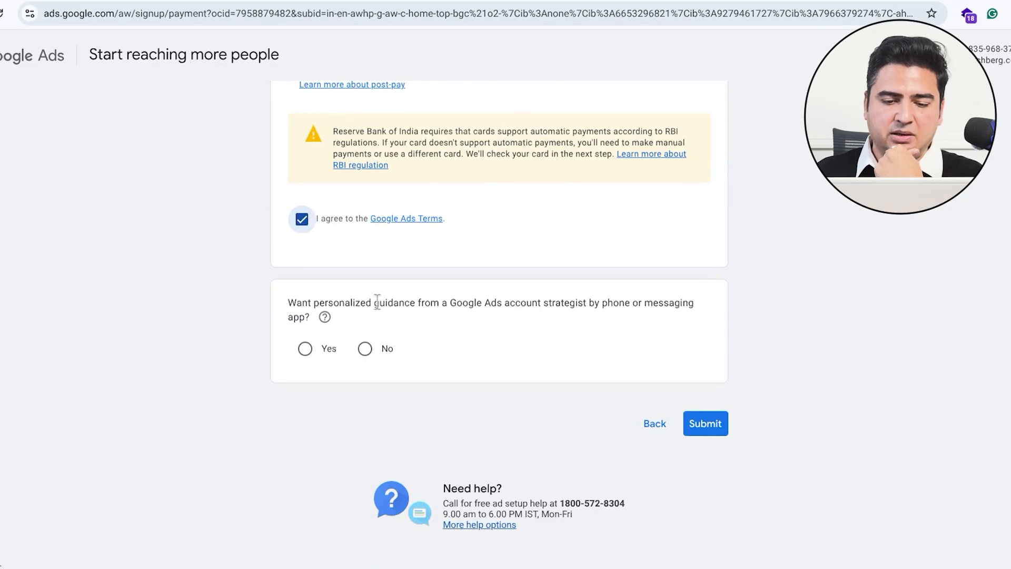
pyautogui.click(373, 348)
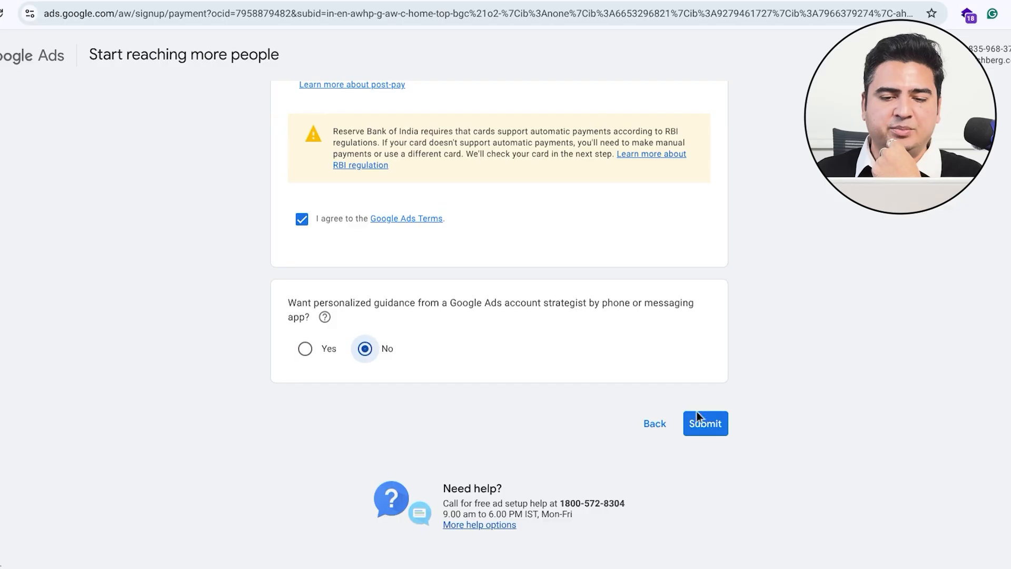
# - Submit the payment settings and verify the card on the bank's page with the one-time password
pyautogui.click(714, 426)
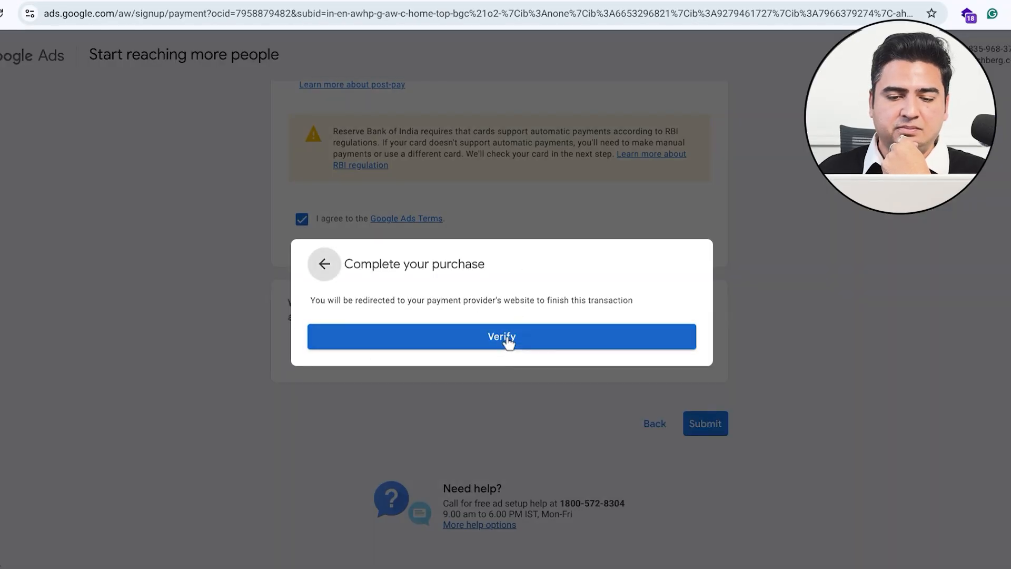
pyautogui.click(503, 341)
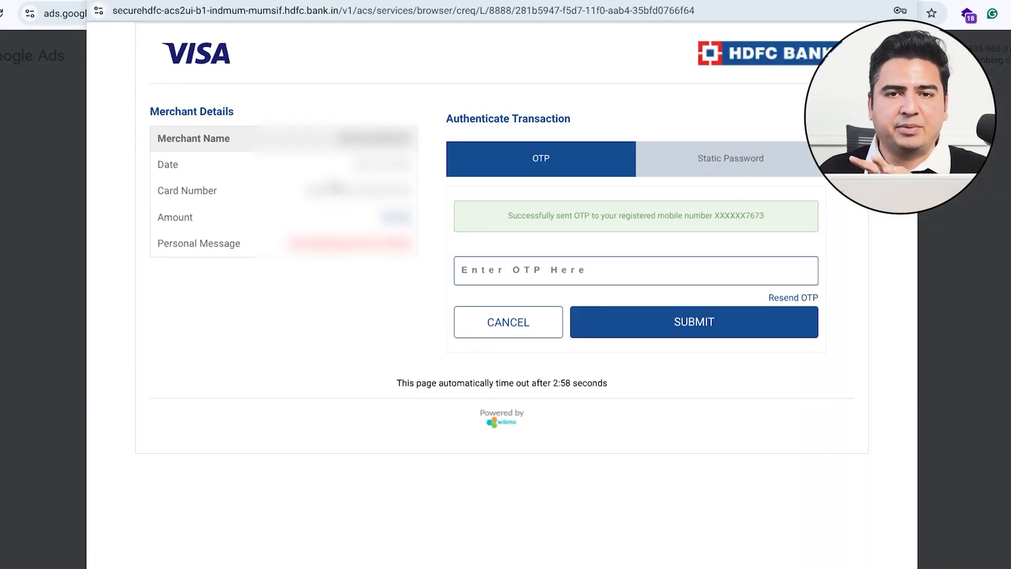
pyautogui.click(535, 276)
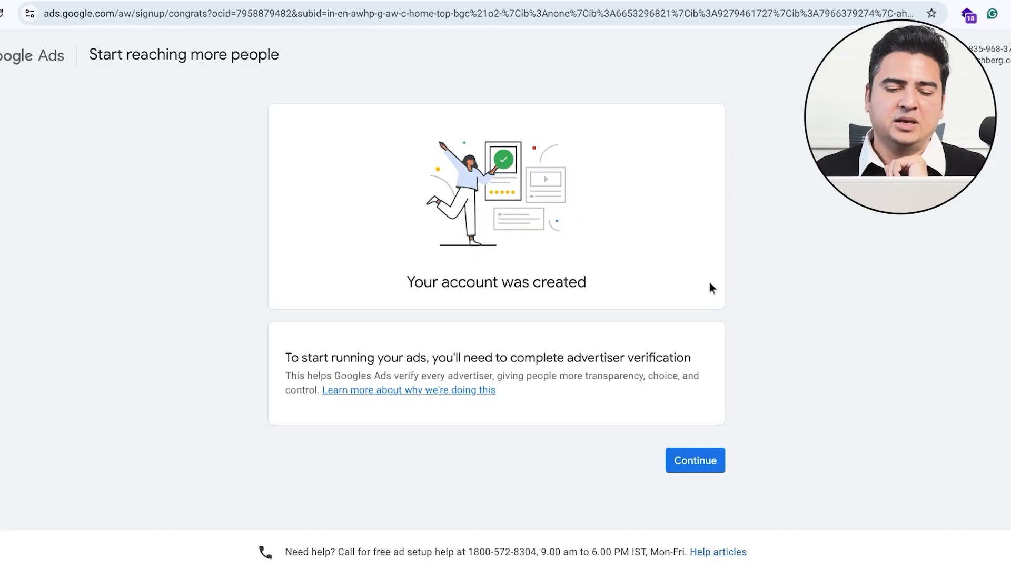
# - Save the organization details for advertiser verification as not an advertising agency and paying Google Ads directly
pyautogui.click(700, 468)
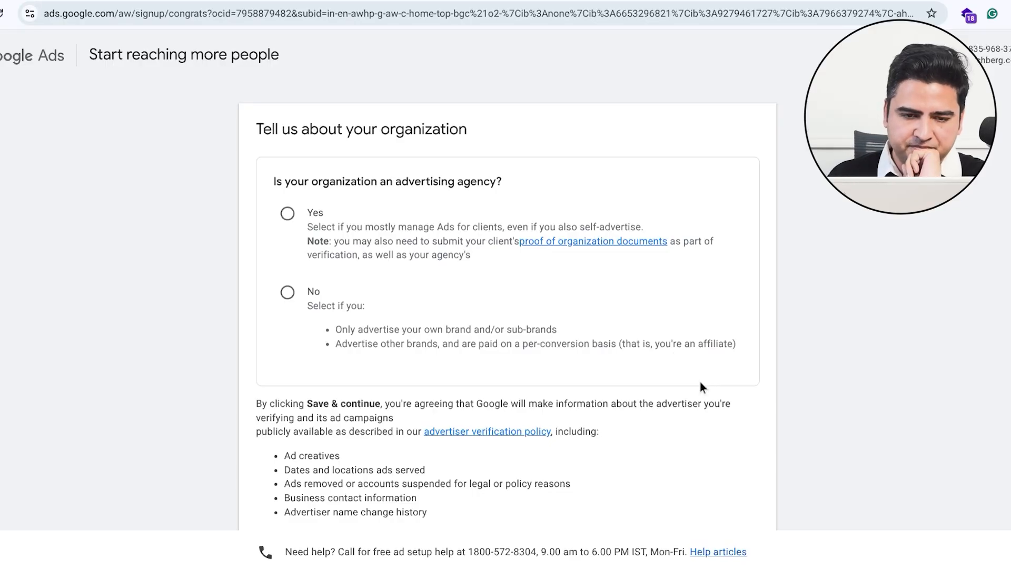
pyautogui.scroll(-1, 635, 239)
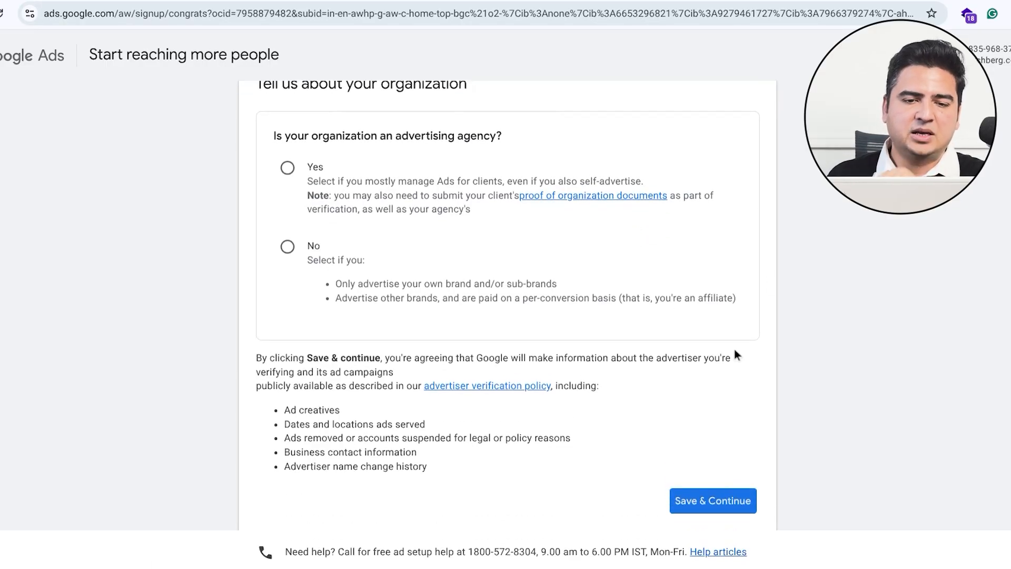
pyautogui.click(287, 247)
pyautogui.scroll(-3, 362, 207)
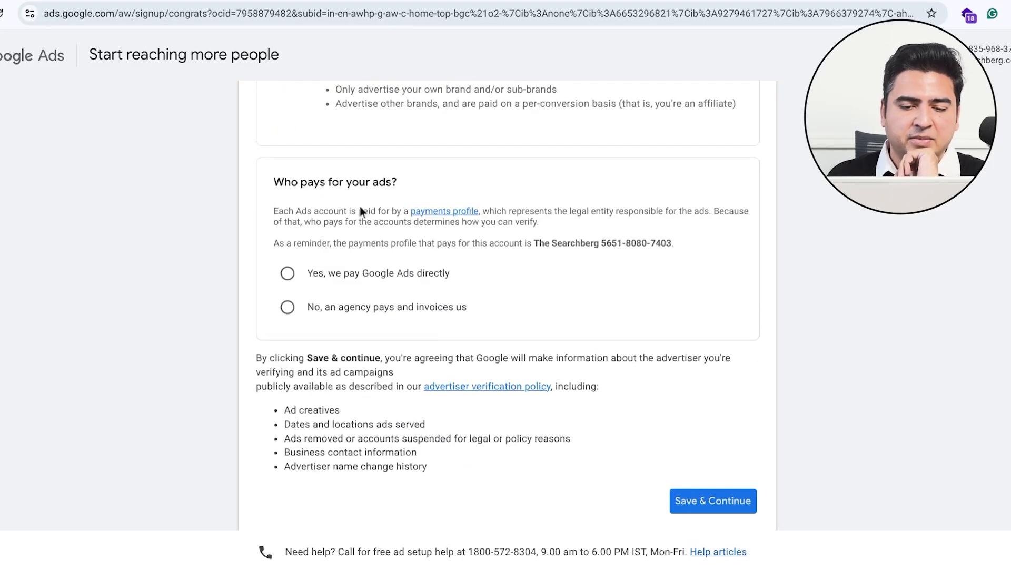
pyautogui.click(288, 273)
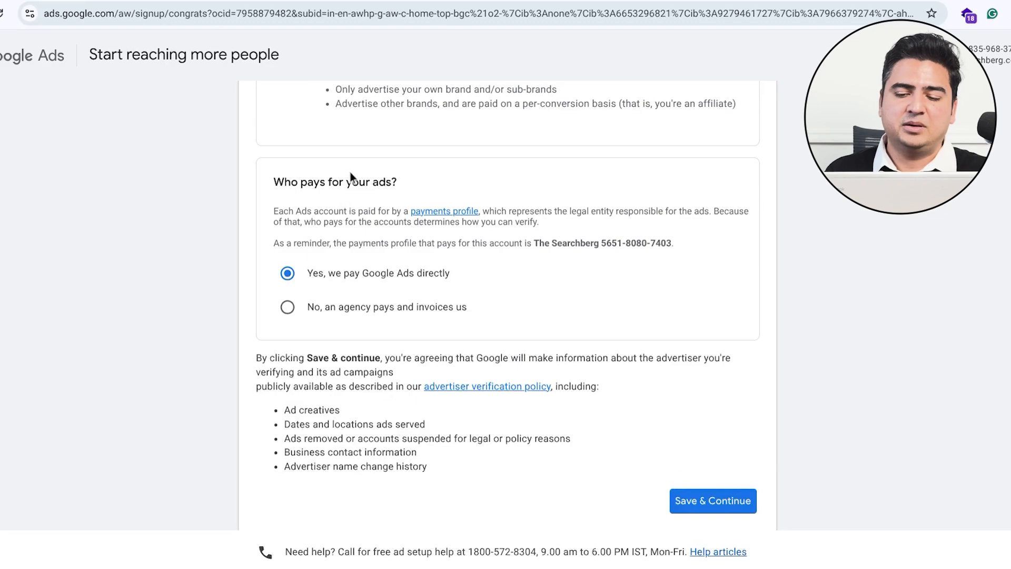
pyautogui.click(702, 501)
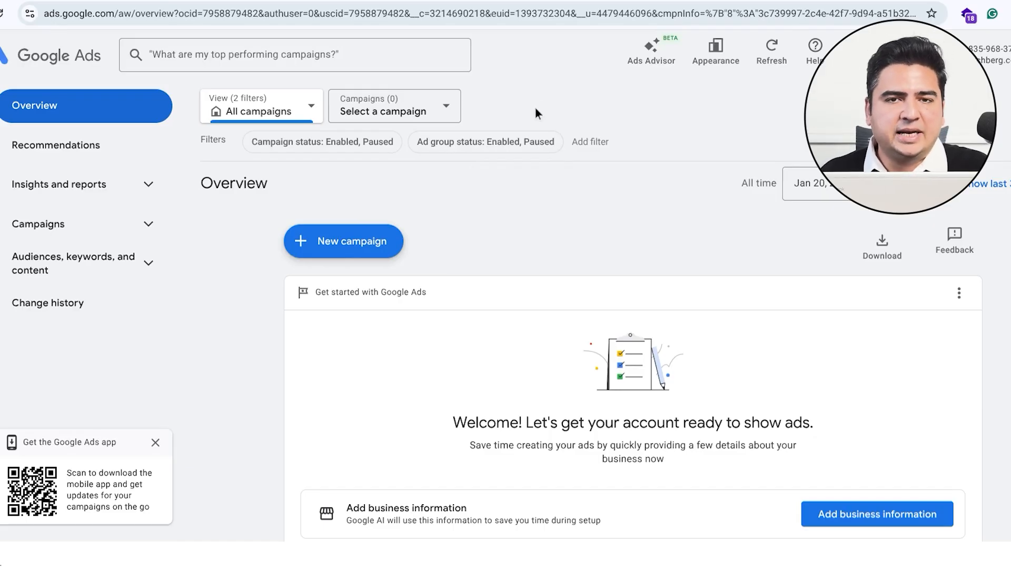
pyautogui.scroll(-1, 535, 107)
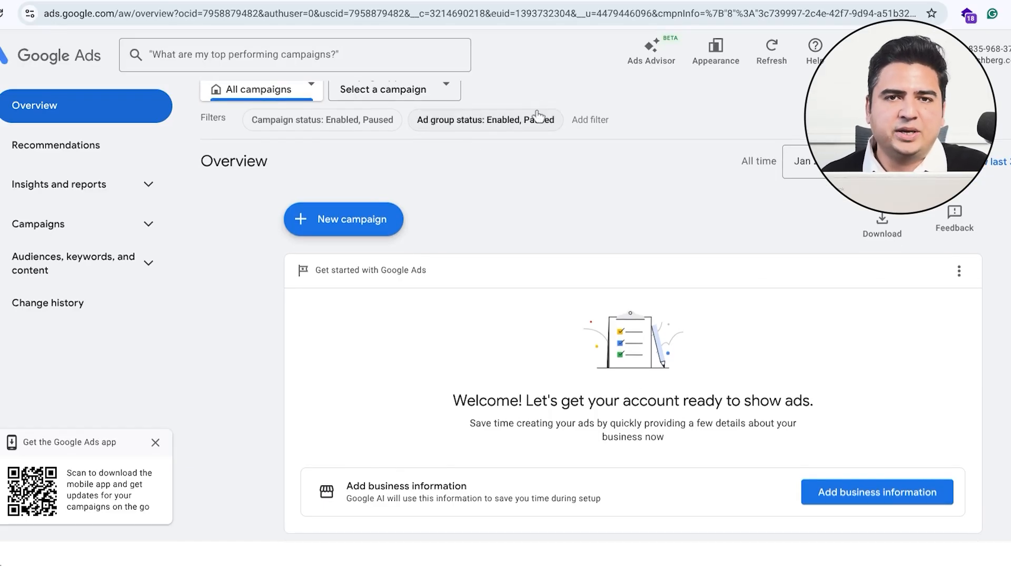